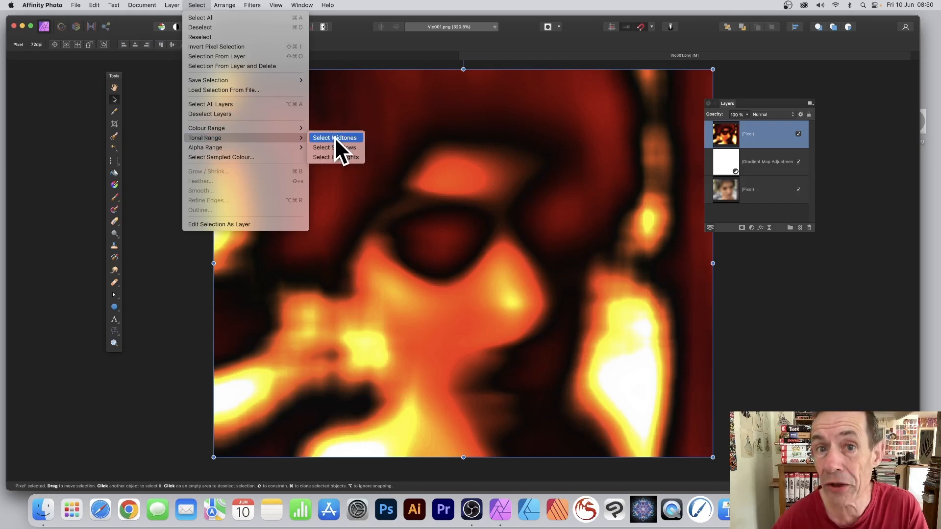
Step: Select the midtone tonal range of the red/yellow gradient-mapped portrait
left_click(334, 138)
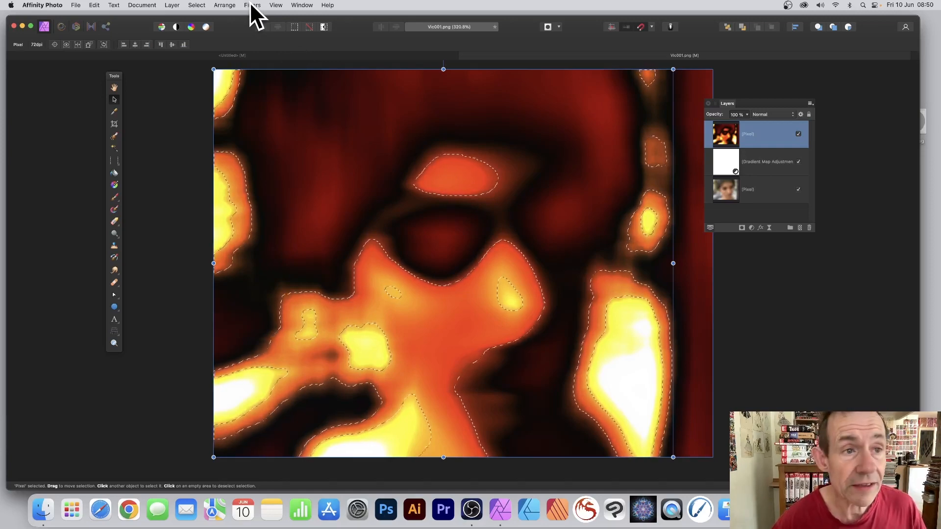
Step: Add a Procedural Texture live filter layer from the Colours filters
left_click(172, 5)
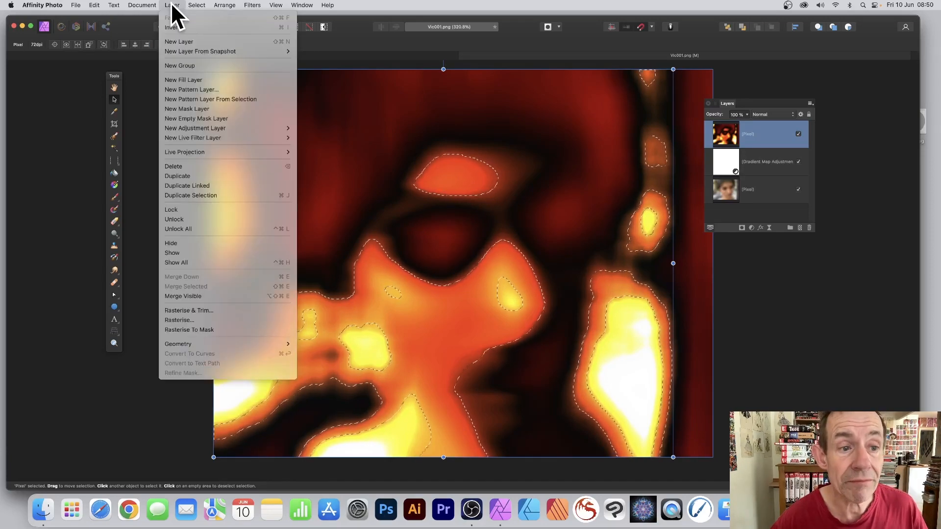
mouse_move(191, 138)
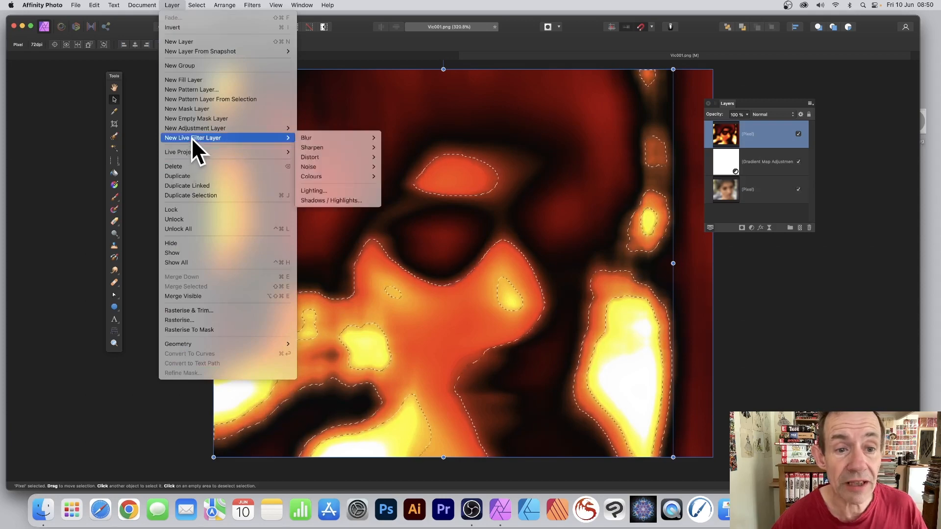
mouse_move(342, 175)
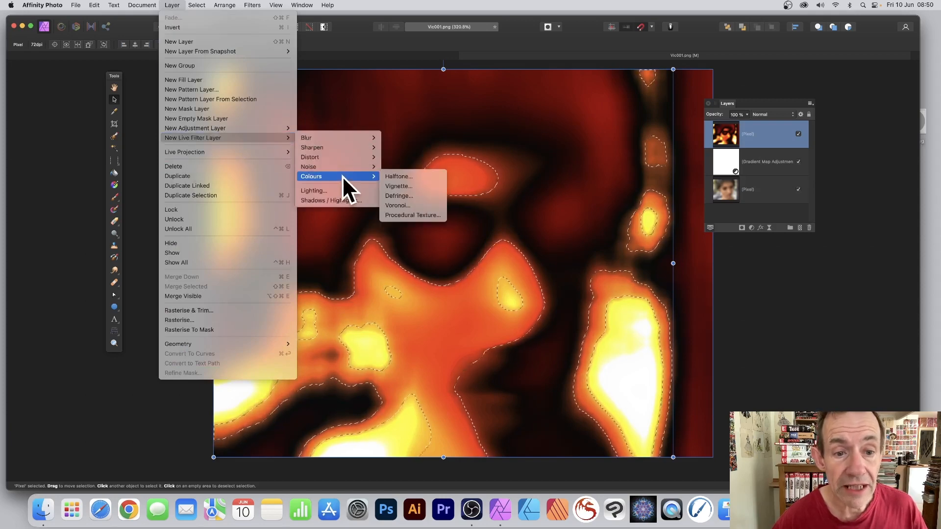
left_click(400, 216)
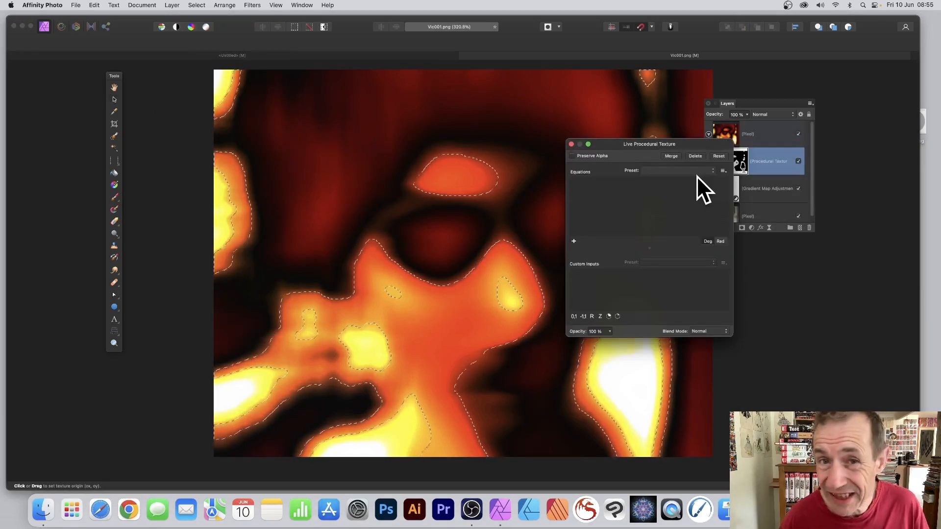
Step: Load the Waves texture preset and drag on the portrait to set its origin
left_click(667, 171)
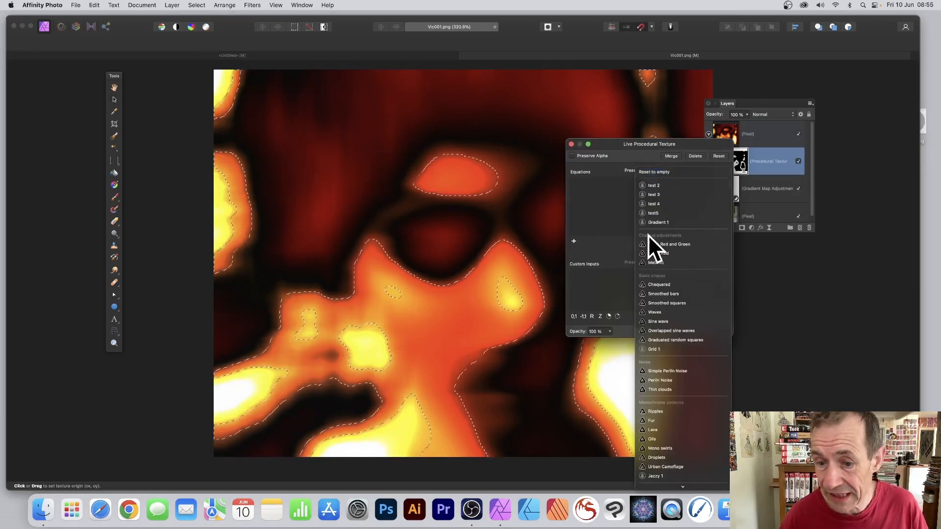
left_click(649, 312)
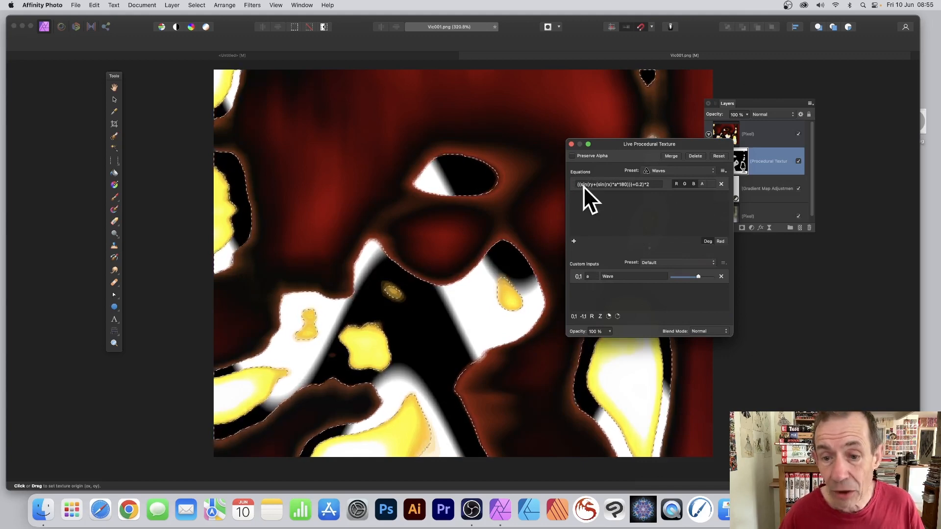
left_click_drag(325, 316, 472, 325)
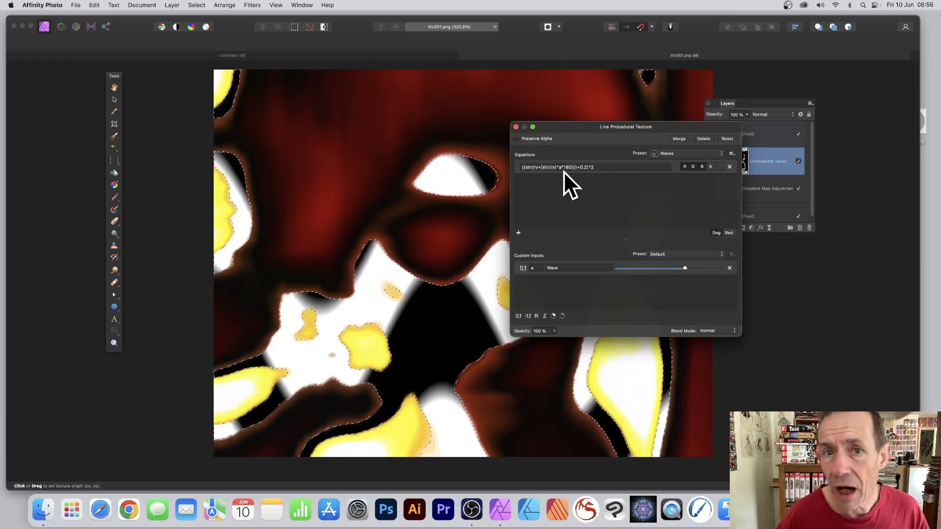
Step: Insert 20* after ((sin( in the texture equation so ry is multiplied by 20
left_click(533, 167)
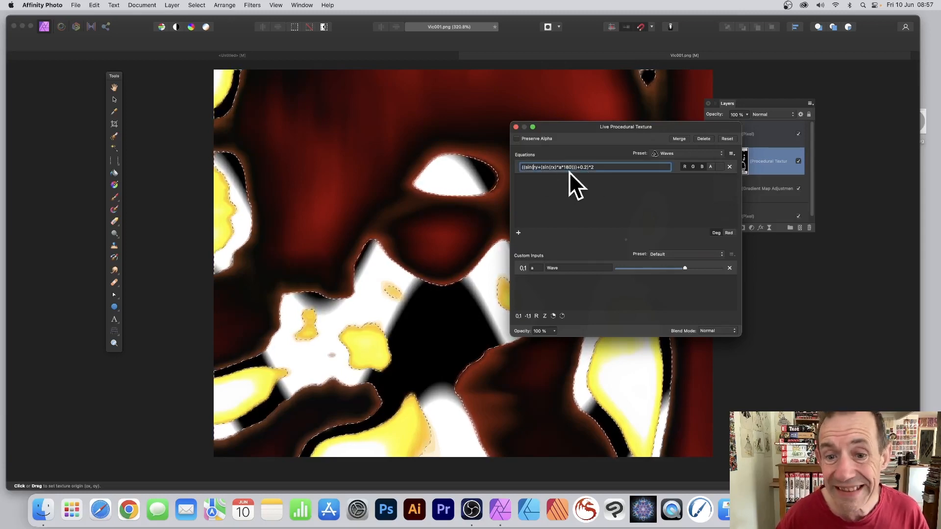
type("20*")
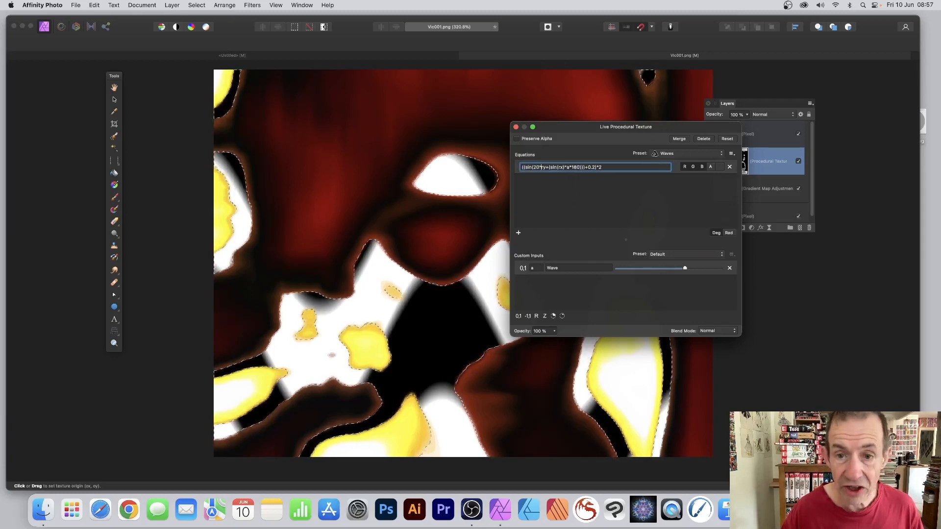
key("Return")
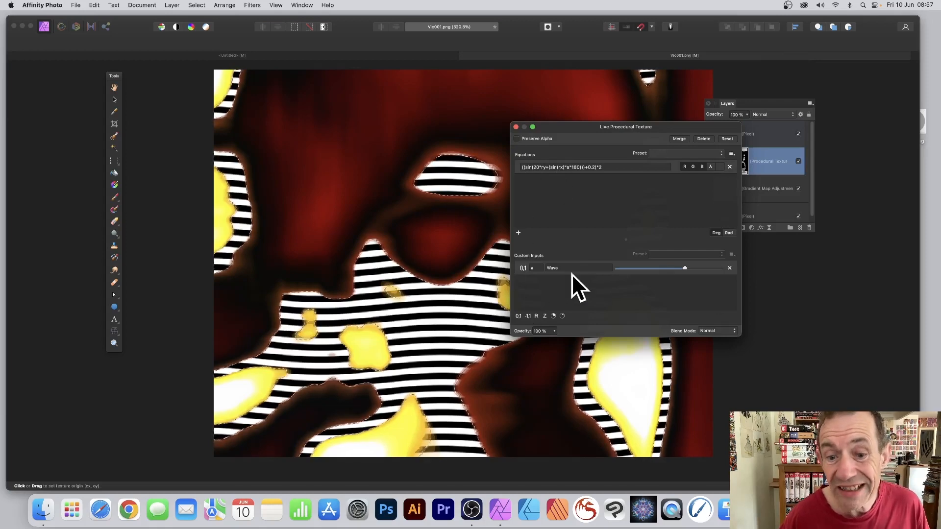
Step: Add custom input b with a value of 20
left_click(536, 316)
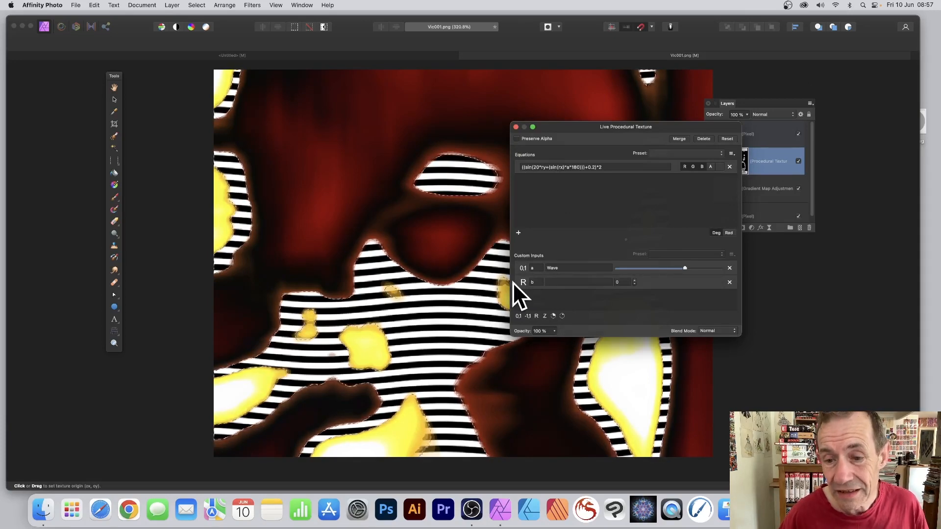
left_click(615, 281)
type("20")
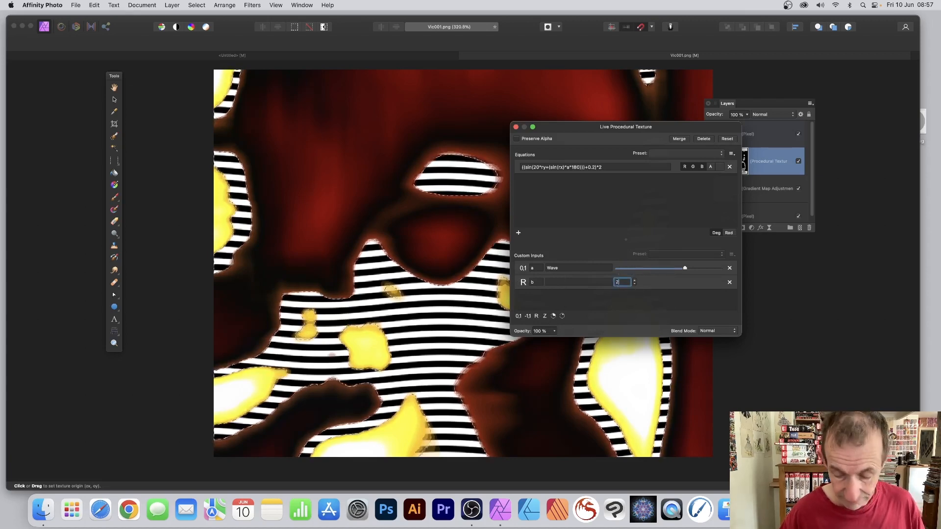
key("Tab")
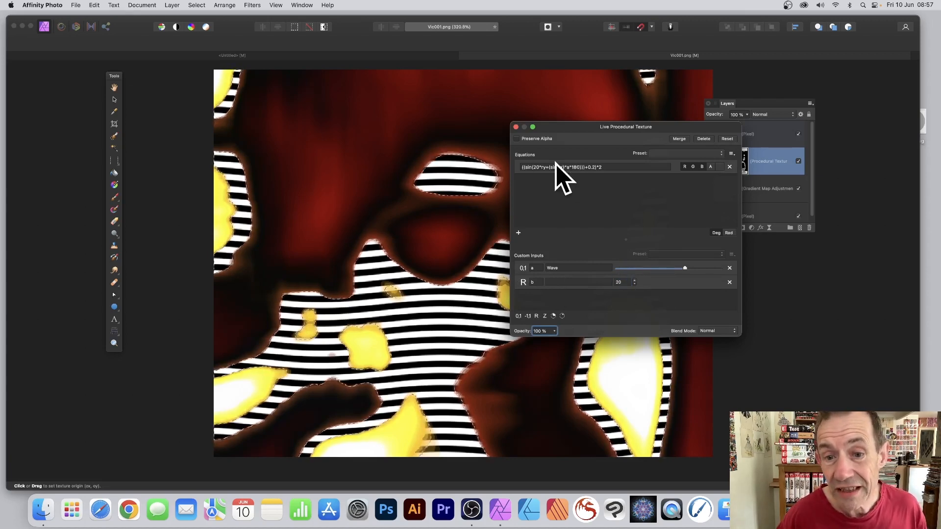
Step: Replace the 20 multiplier in the equation with b
left_click(540, 167)
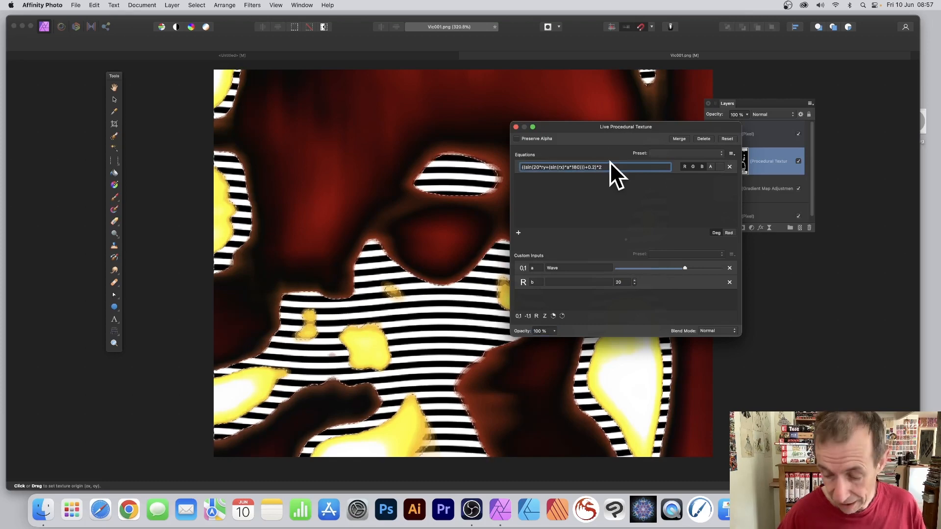
key("BackSpace")
key("BackSpace")
type("b")
key("Return")
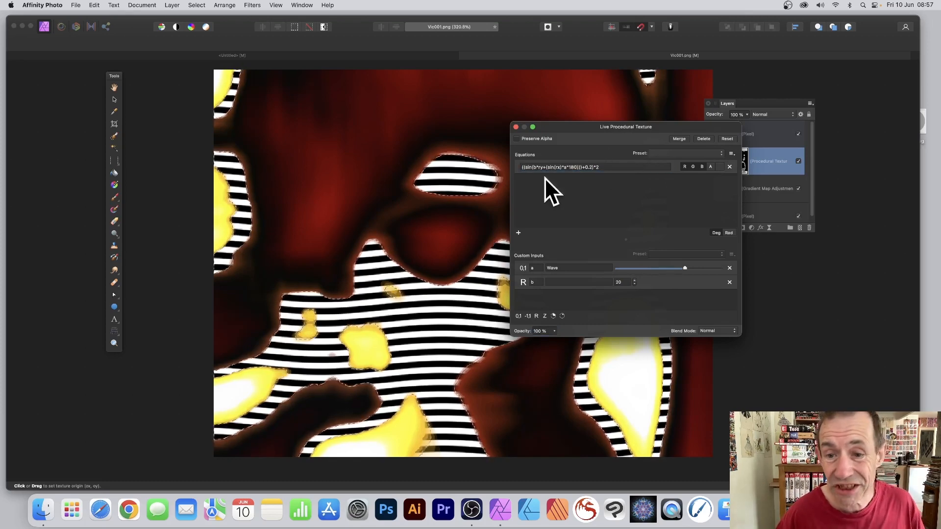
Step: Lower b to 6 to widen the stripes into broad wavy bands
left_click(635, 283)
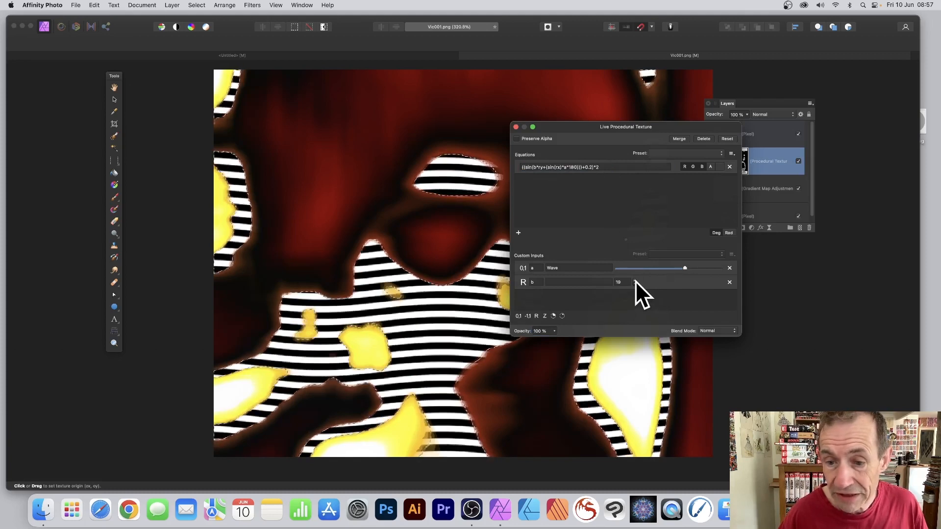
left_click(634, 283)
left_click(634, 283)
left_click(634, 283)
left_click(634, 283)
left_click(634, 283)
left_click(634, 282)
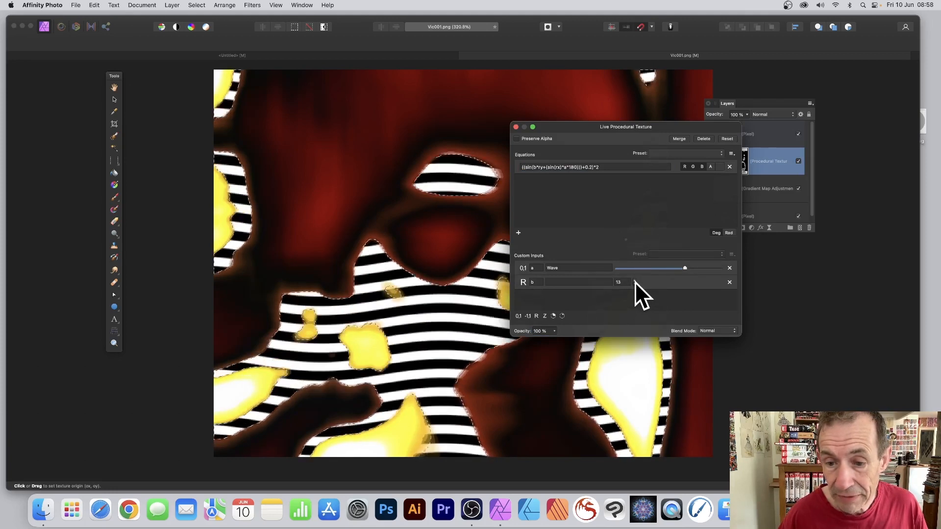
left_click(634, 283)
left_click(634, 282)
left_click(634, 283)
left_click(634, 282)
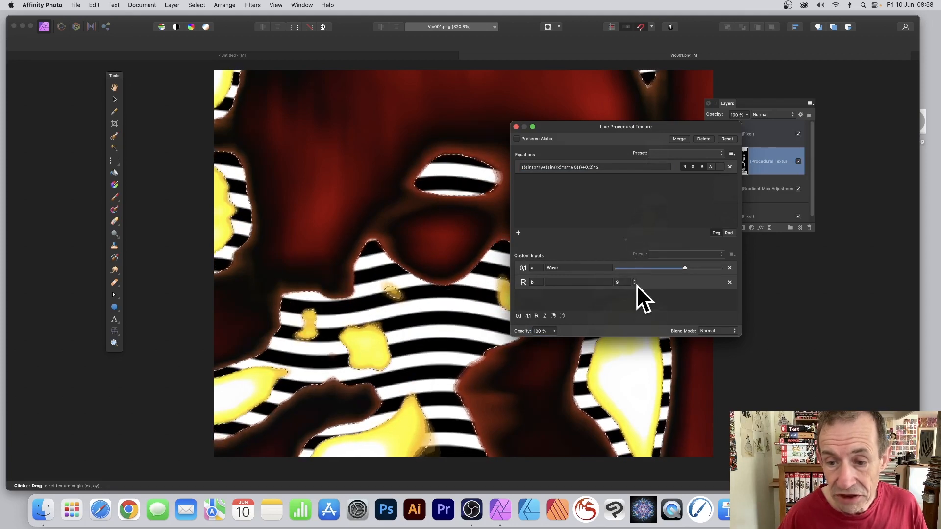
left_click(634, 282)
left_click(634, 283)
left_click(634, 282)
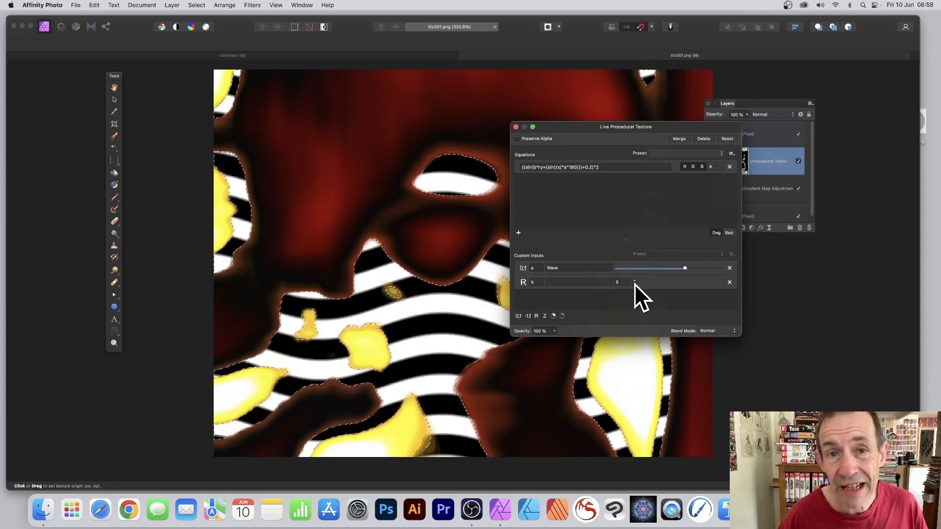
left_click(556, 168)
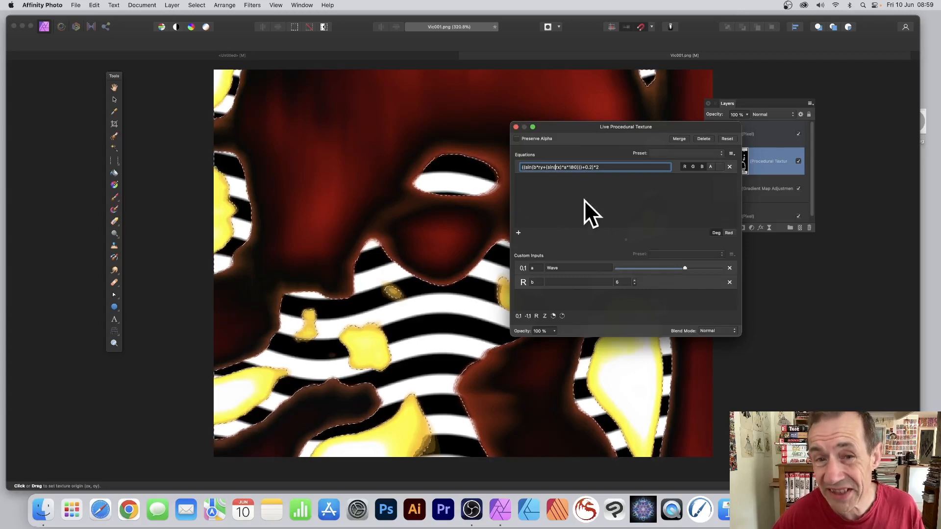
Step: Add custom input c with a value of 20
left_click(536, 316)
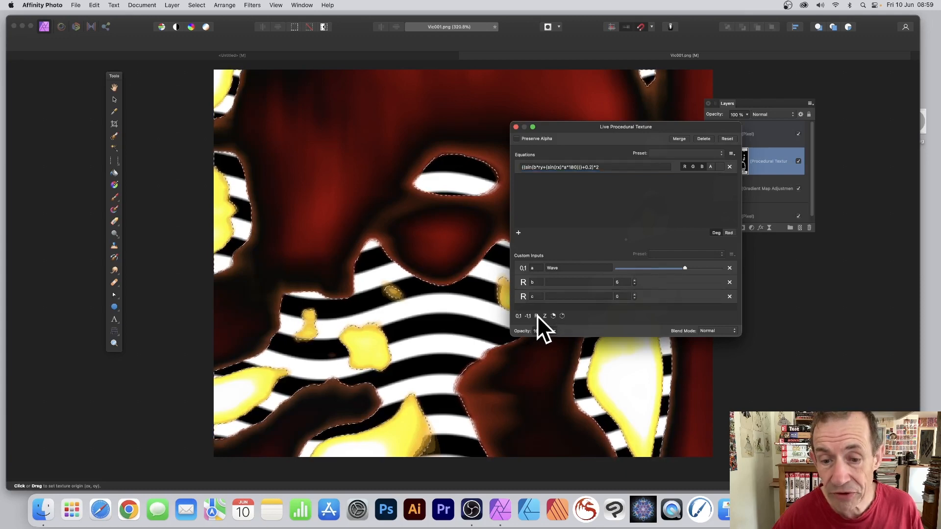
left_click(620, 297)
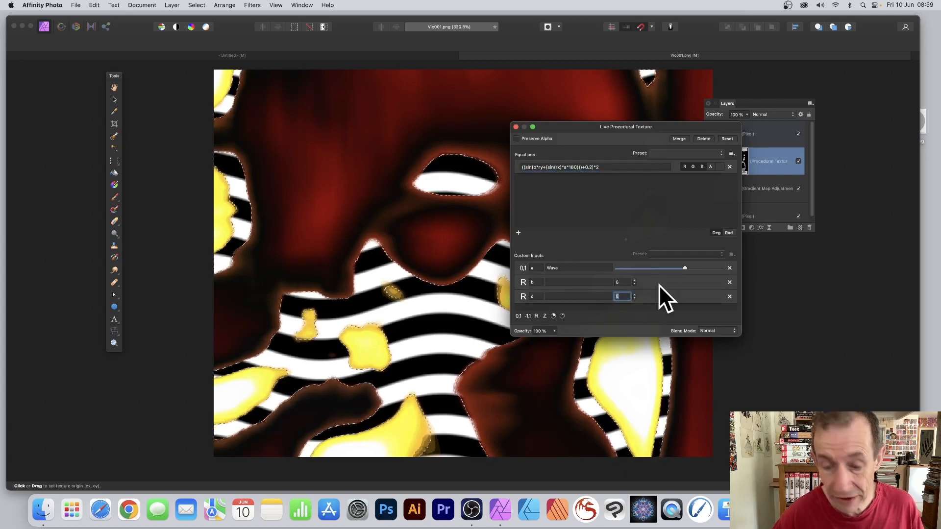
type("20")
key("Tab")
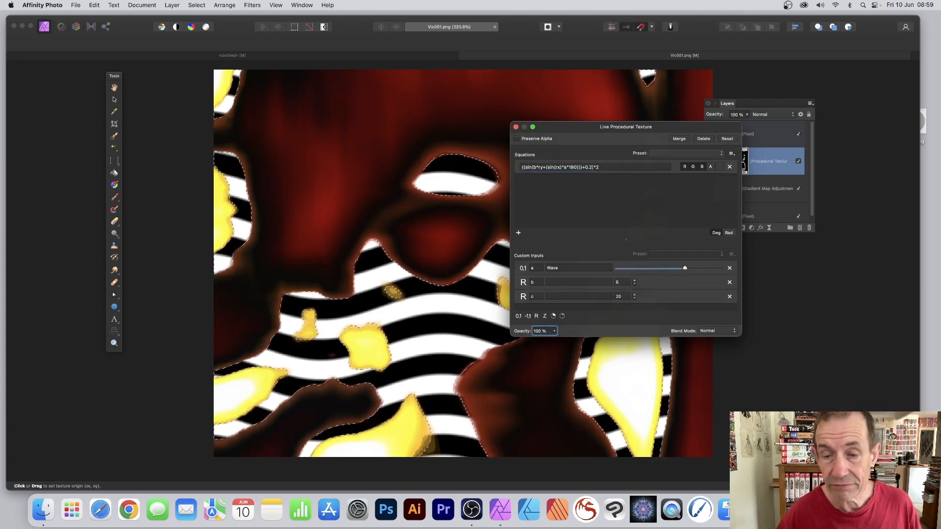
Step: Insert c* after sin( so c multiplies rx, producing tight zigzags
left_click(556, 167)
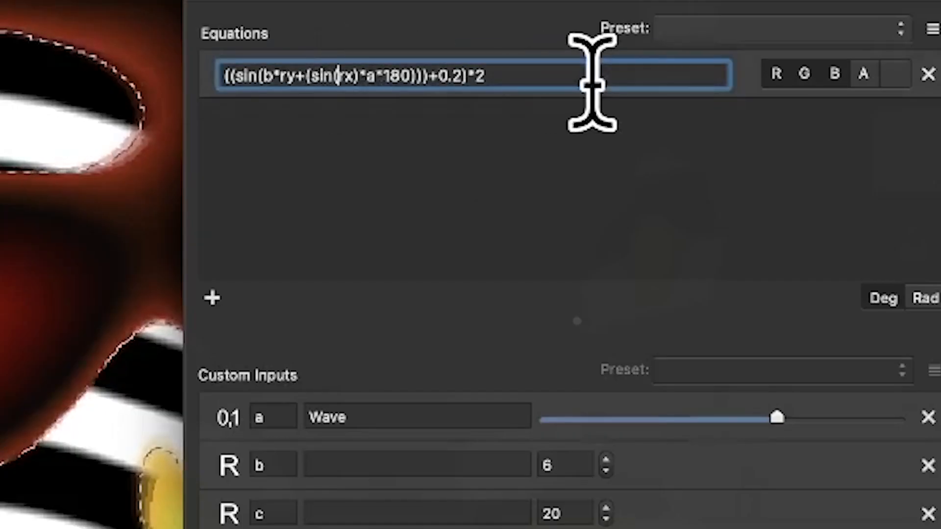
type("c*")
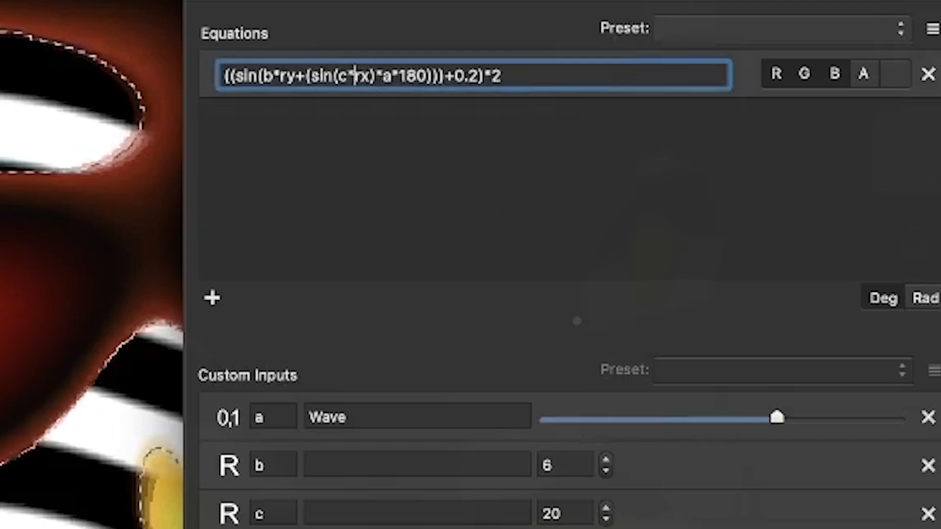
key("Return")
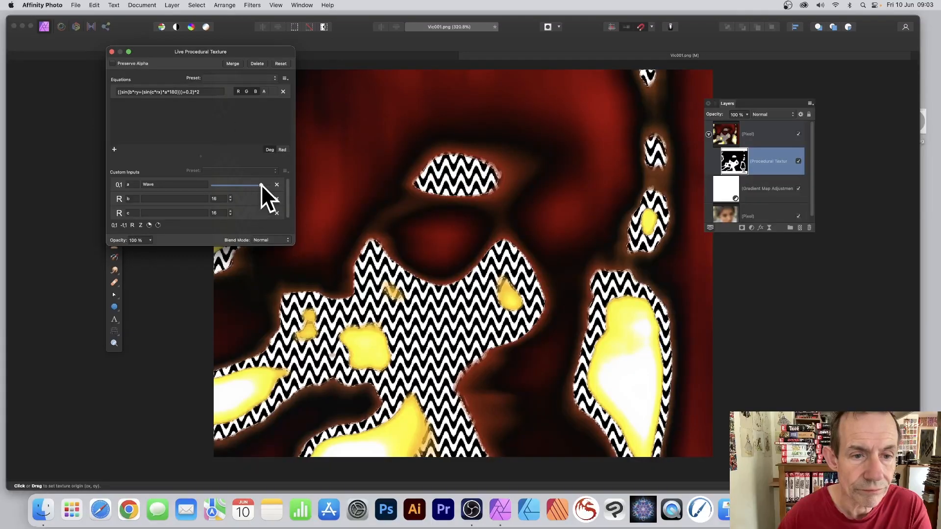
Step: Reduce the Wave amount and lower b from 14 to 13 for smoother zigzags
left_click_drag(261, 184, 227, 187)
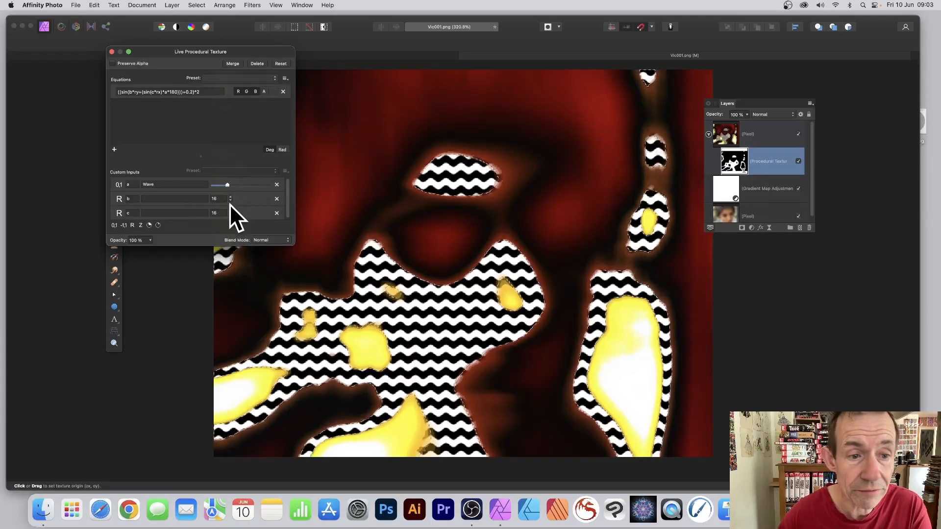
left_click(231, 200)
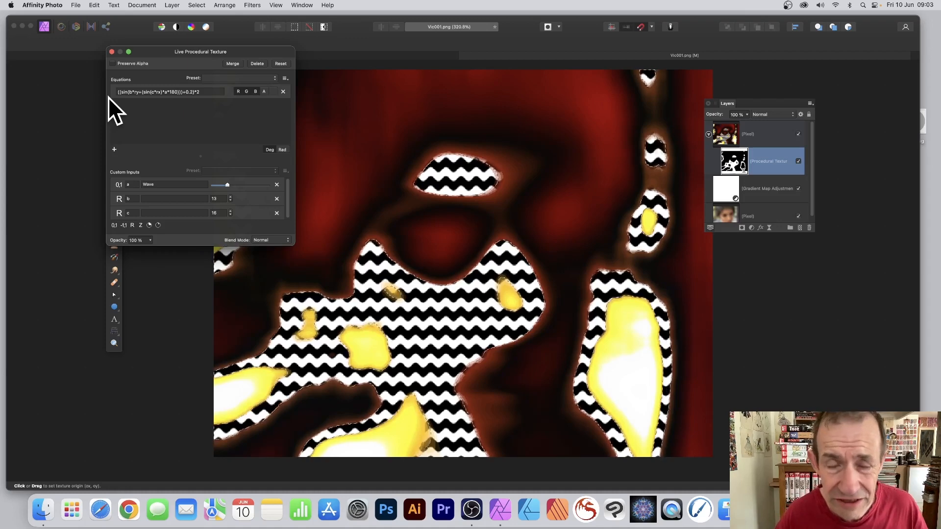
left_click(285, 78)
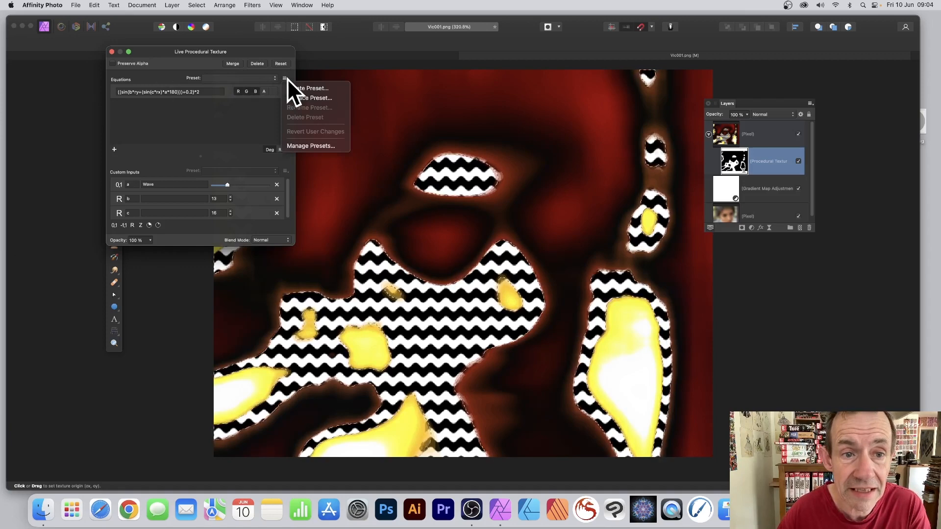
Step: Save the equation as preset 'Wave 2' in the Monochrome patterns category
left_click(323, 88)
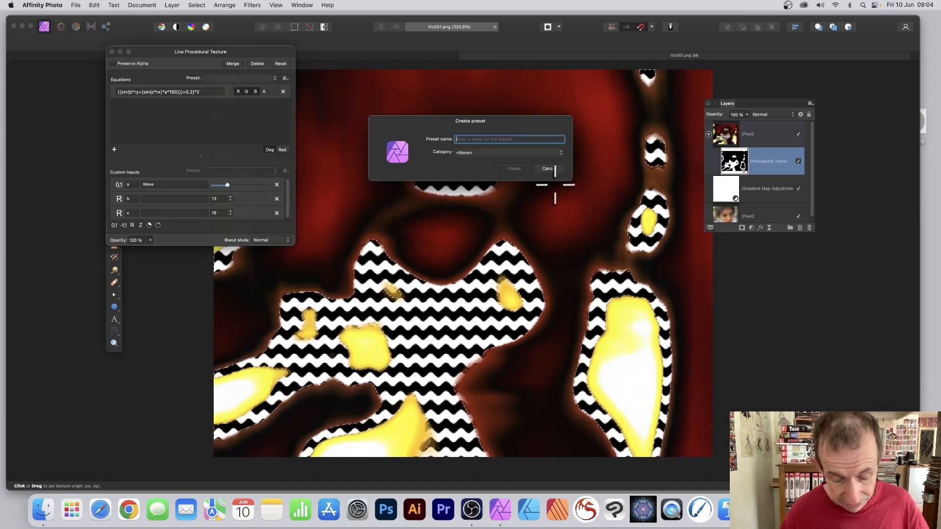
type("Wave 2")
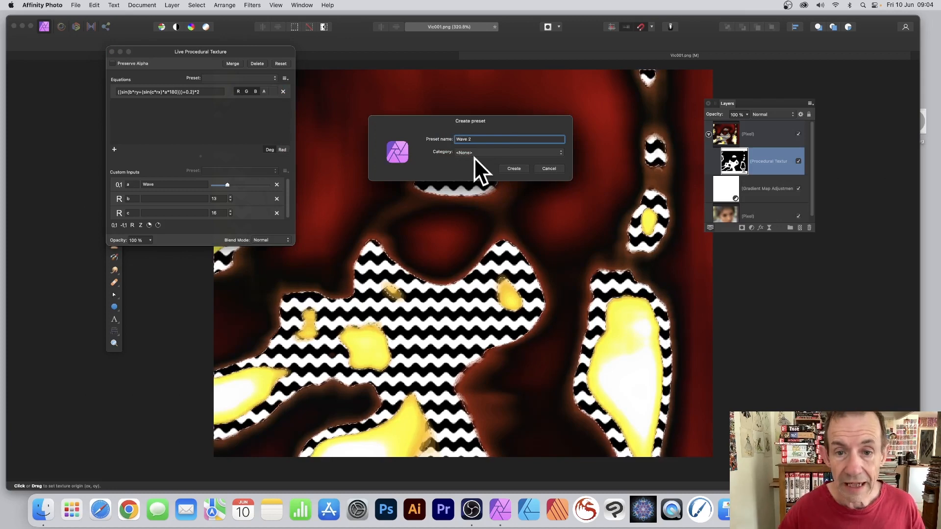
left_click(463, 153)
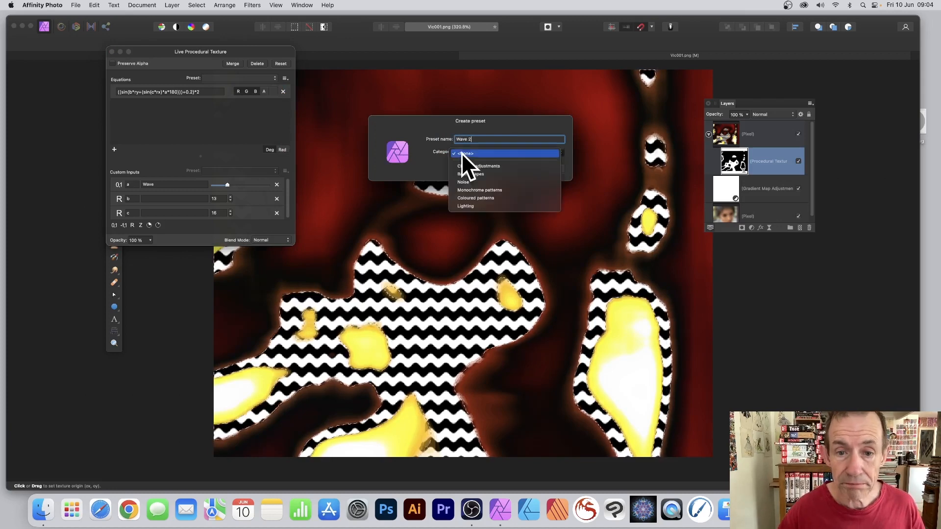
left_click(470, 191)
left_click(509, 168)
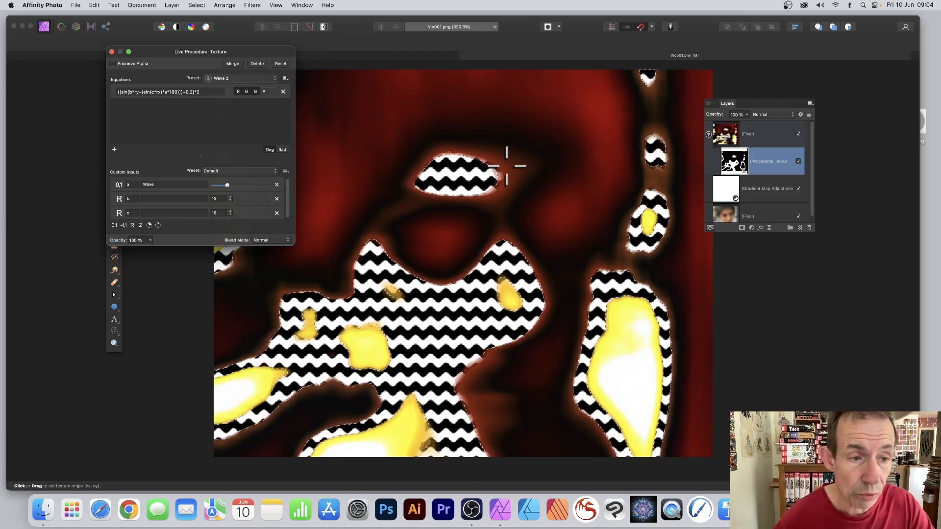
Step: Strengthen the Wave input slightly and raise b to 18 for denser waves
mouse_move(230, 183)
left_mouse_down()
mouse_move(247, 183)
mouse_move(239, 184)
left_mouse_up()
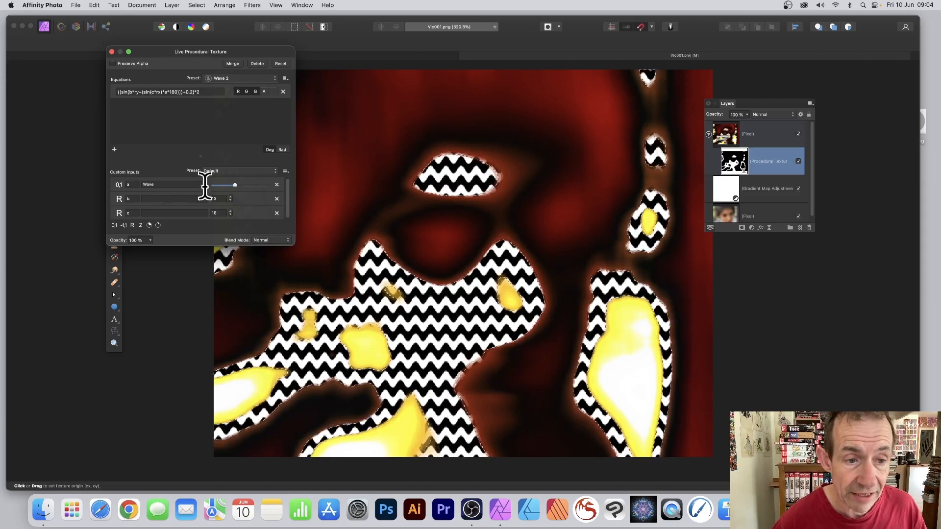
left_click(285, 170)
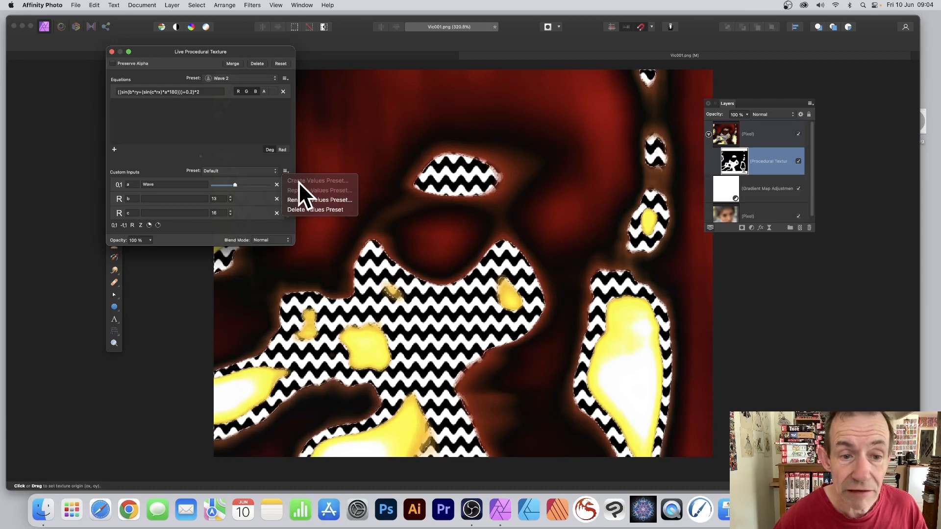
left_click(241, 159)
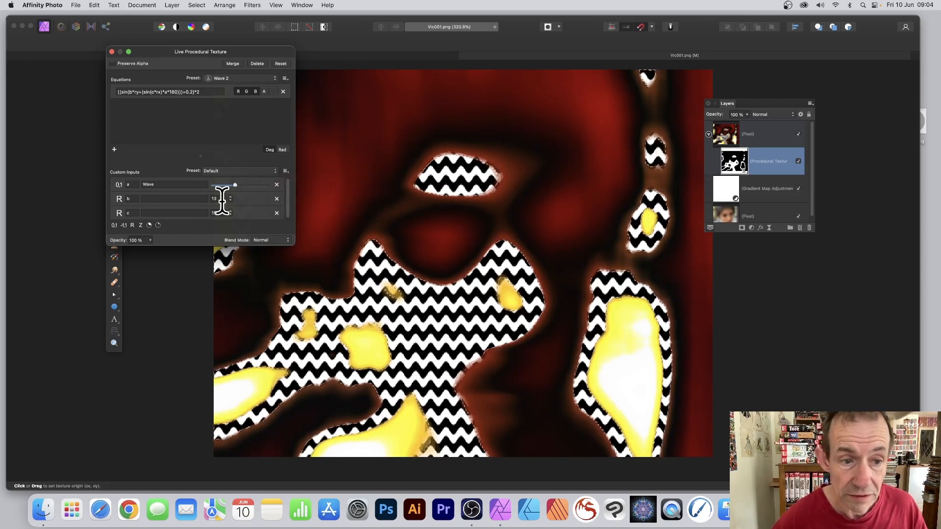
left_click(231, 197)
left_click(231, 197)
left_click(231, 197)
left_click(231, 197)
left_click(231, 197)
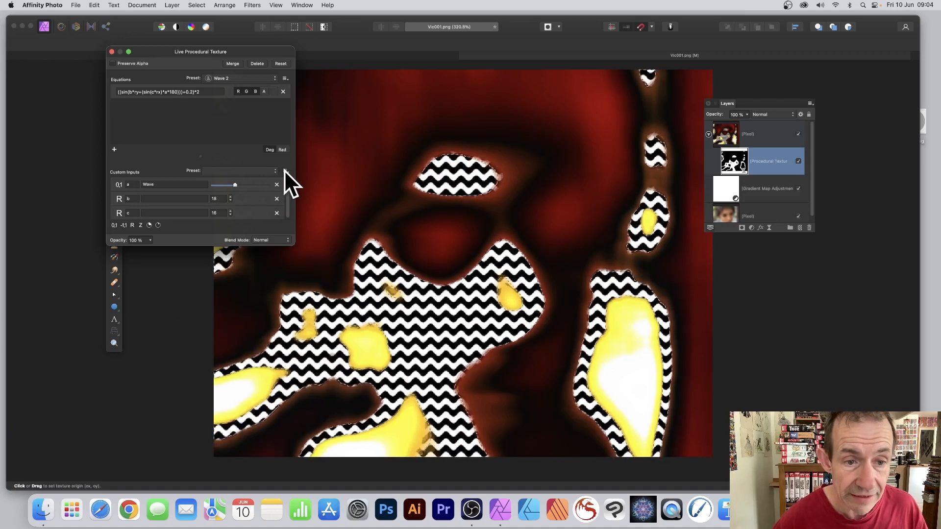
Step: Save the current custom input values as preset 'wave 1'
left_click(286, 171)
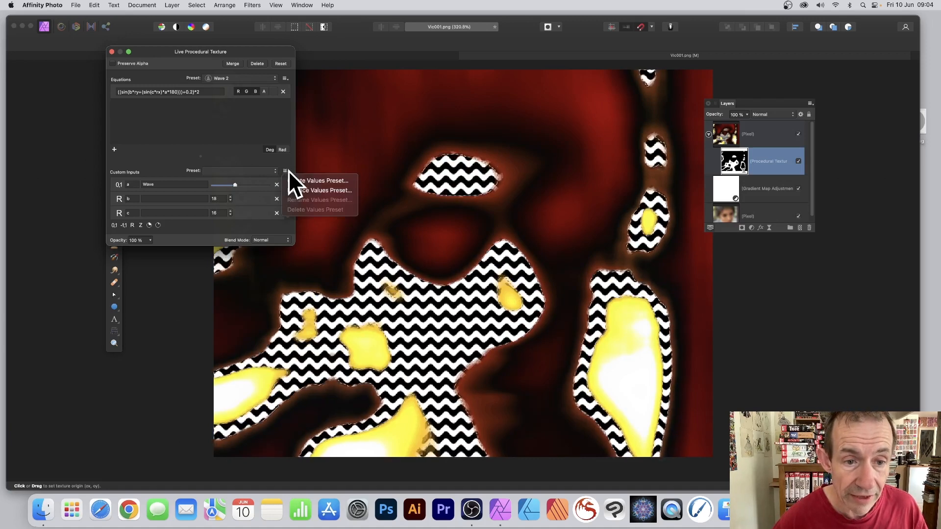
left_click(320, 181)
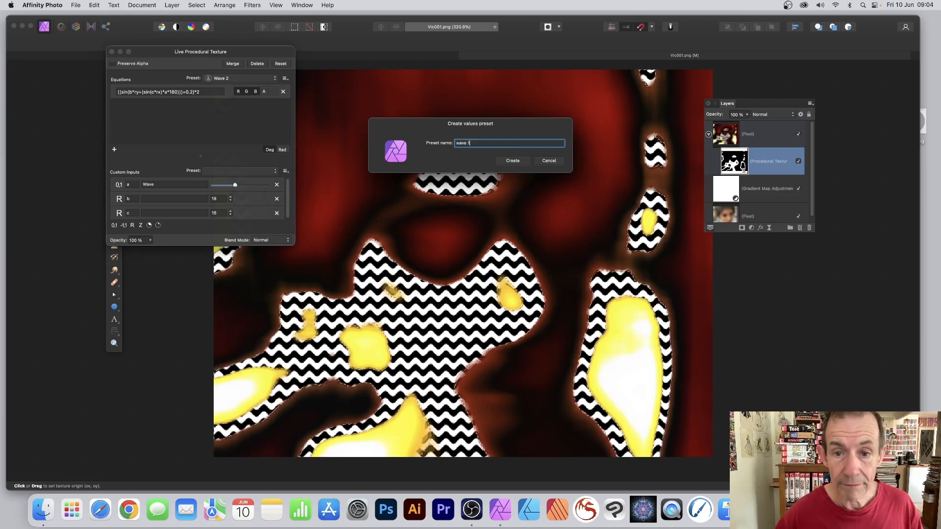
left_click(517, 158)
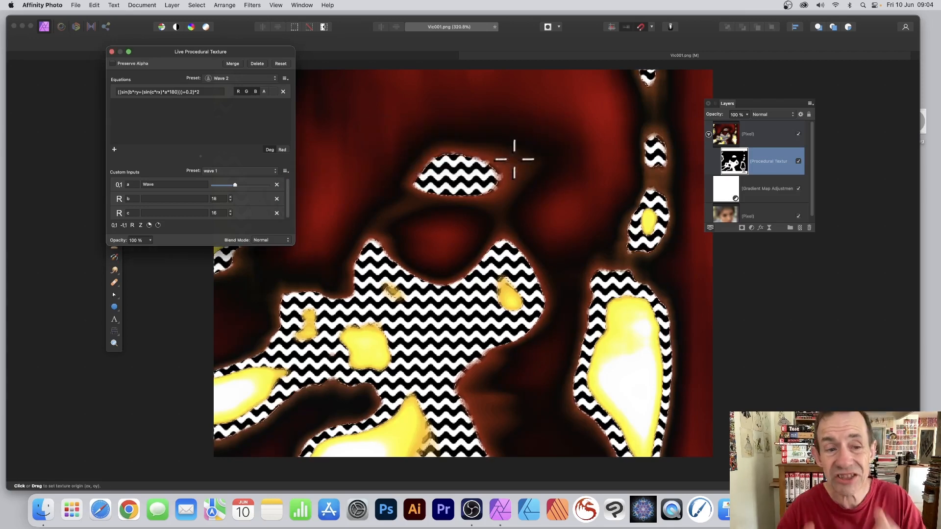
Step: Try Darken, then set the texture blend mode to Lighten and close the dialog
left_click(231, 171)
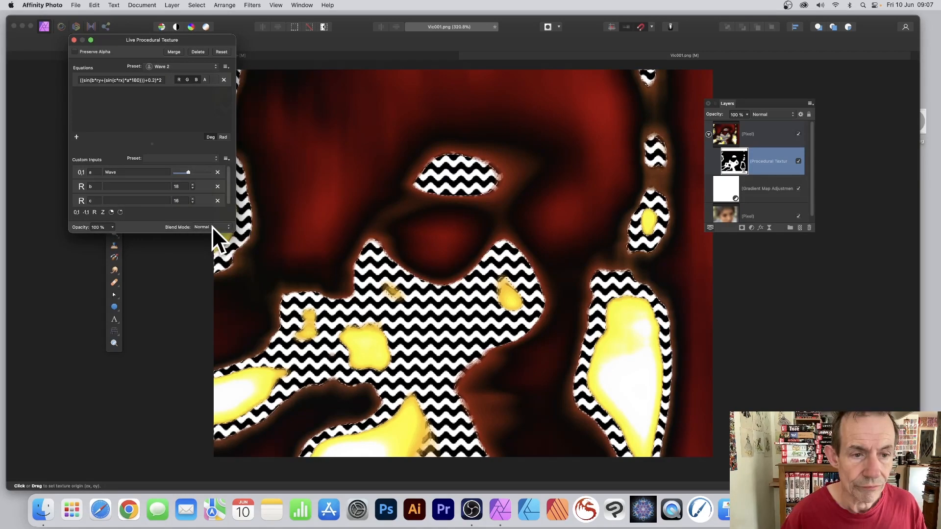
left_click(211, 227)
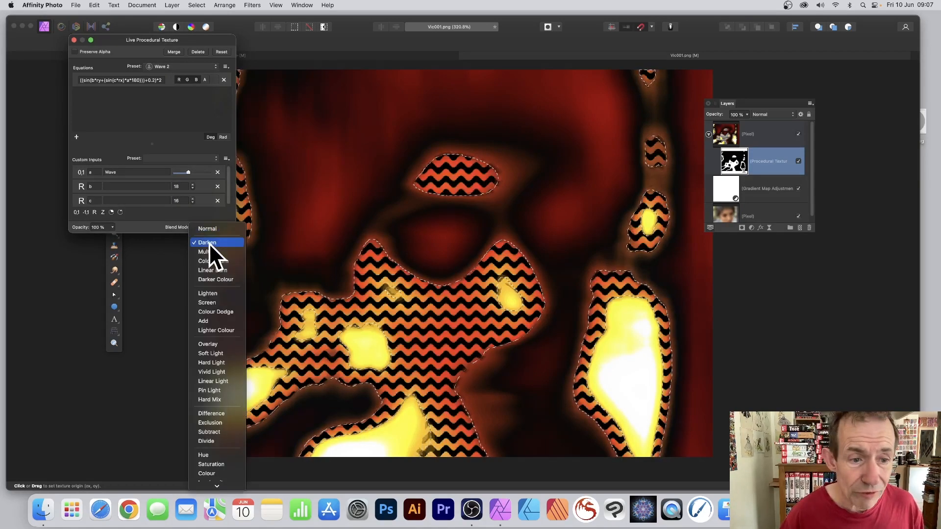
left_click(208, 243)
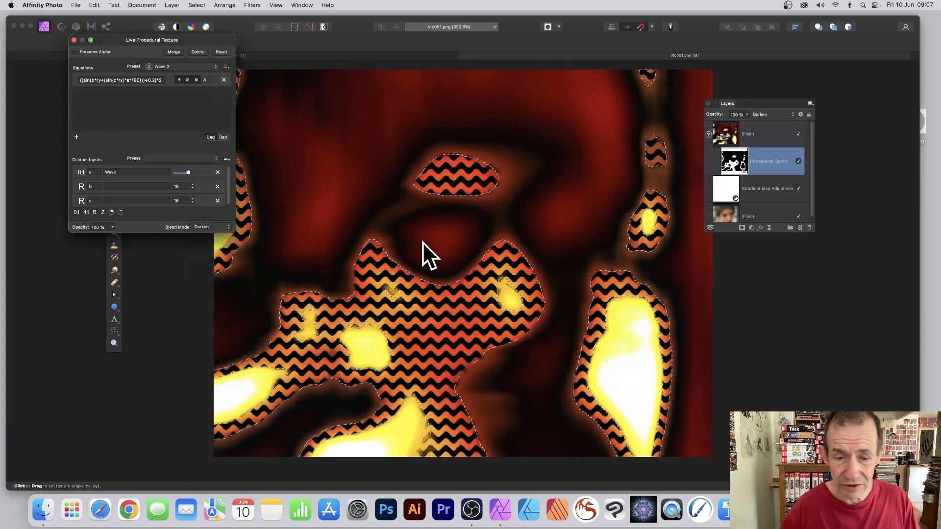
left_click(216, 229)
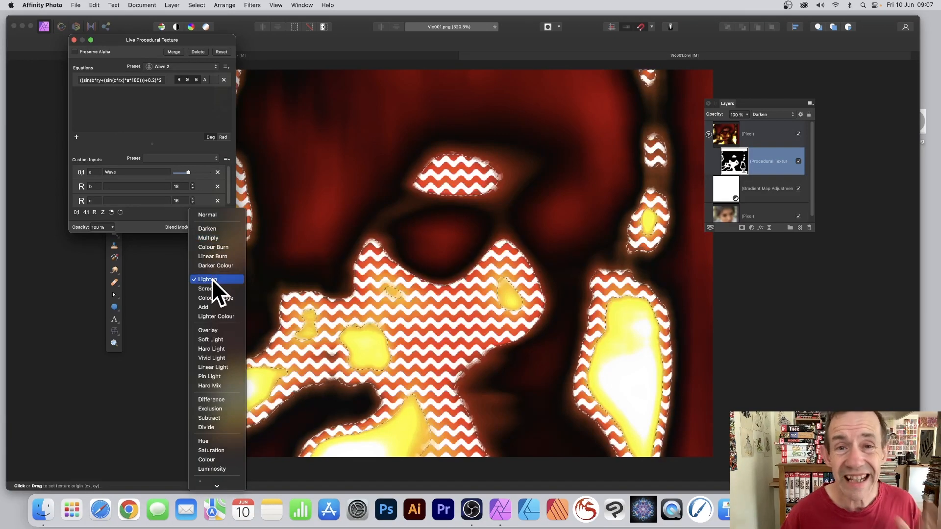
left_click(212, 278)
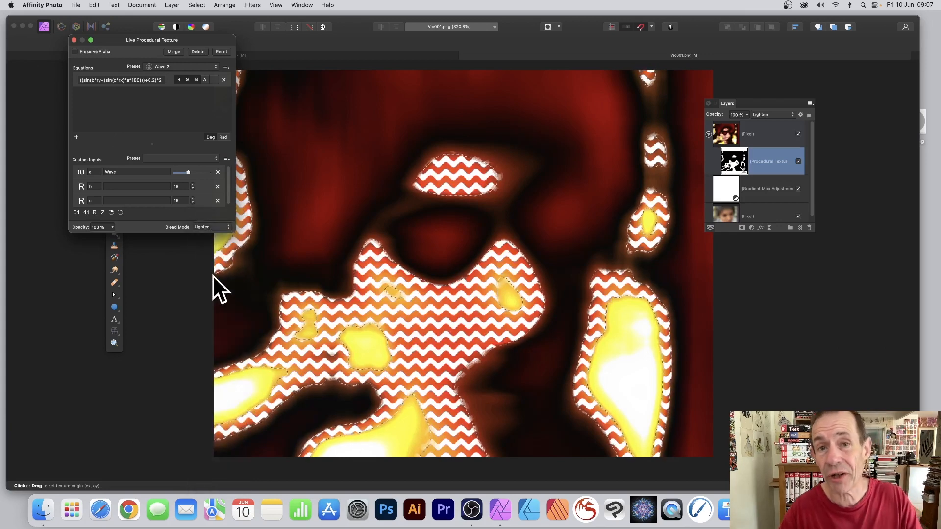
left_click(74, 40)
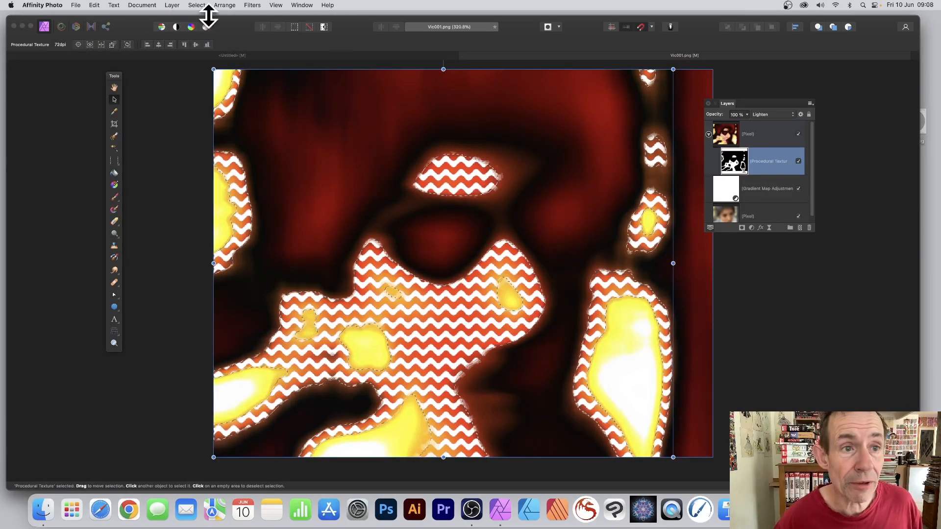
Step: Deselect, then reopen the Procedural Texture layer's settings beside the image
left_click(198, 6)
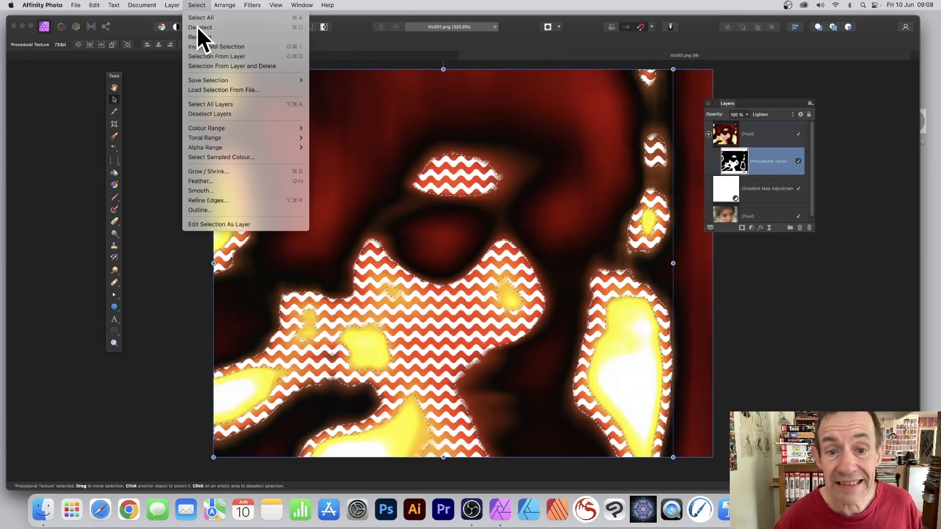
left_click(197, 28)
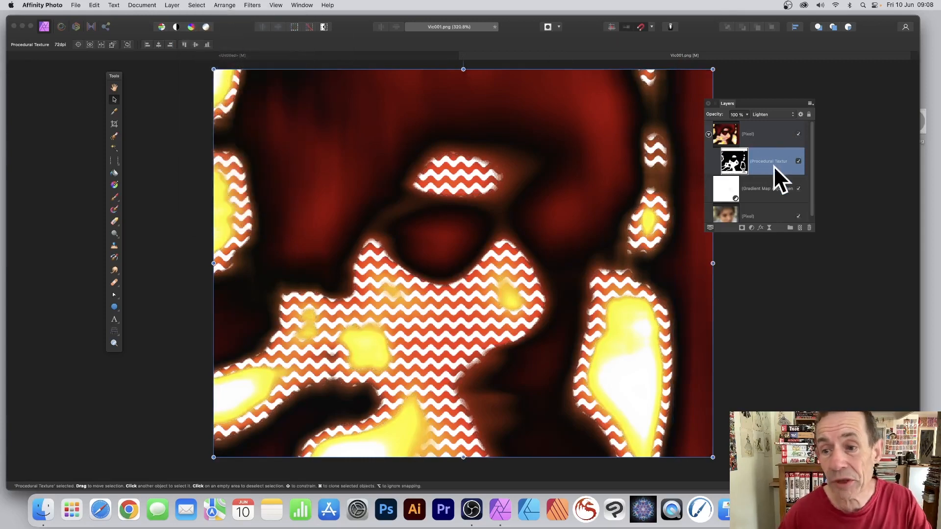
double_click(732, 158)
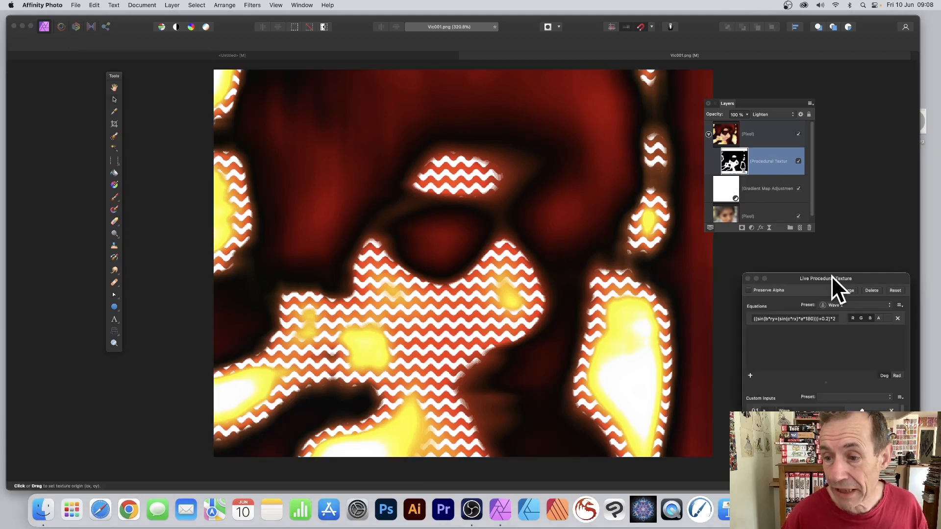
left_click_drag(831, 275, 251, 110)
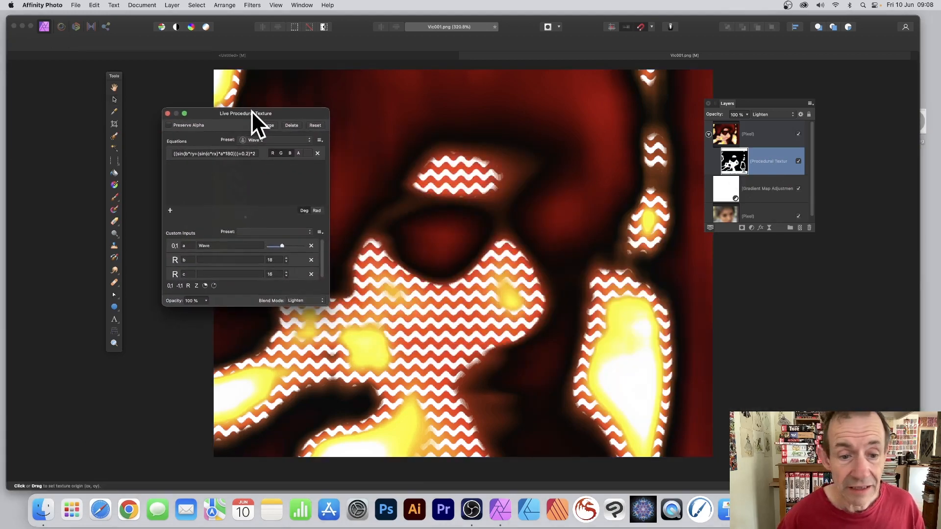
Step: Set the texture blend mode to Colour Burn after trying Screen
left_click(300, 300)
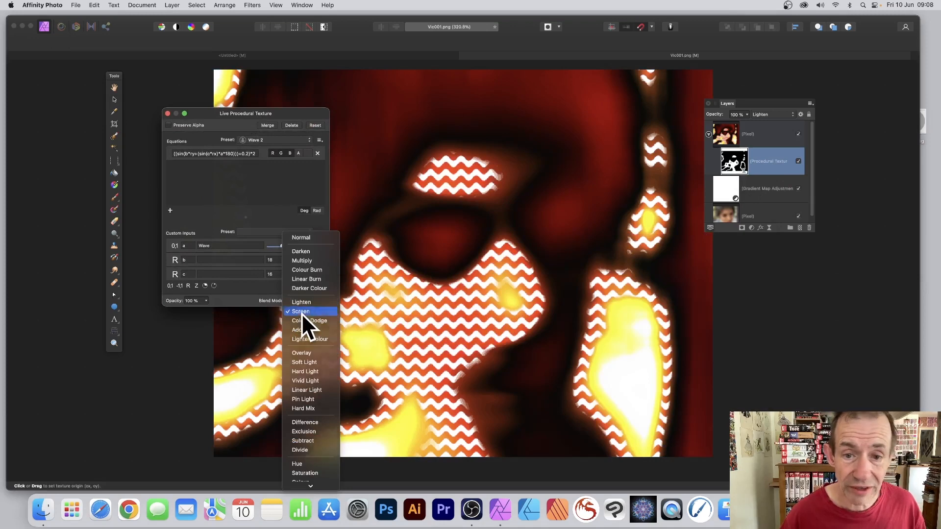
left_click(301, 312)
left_click(294, 301)
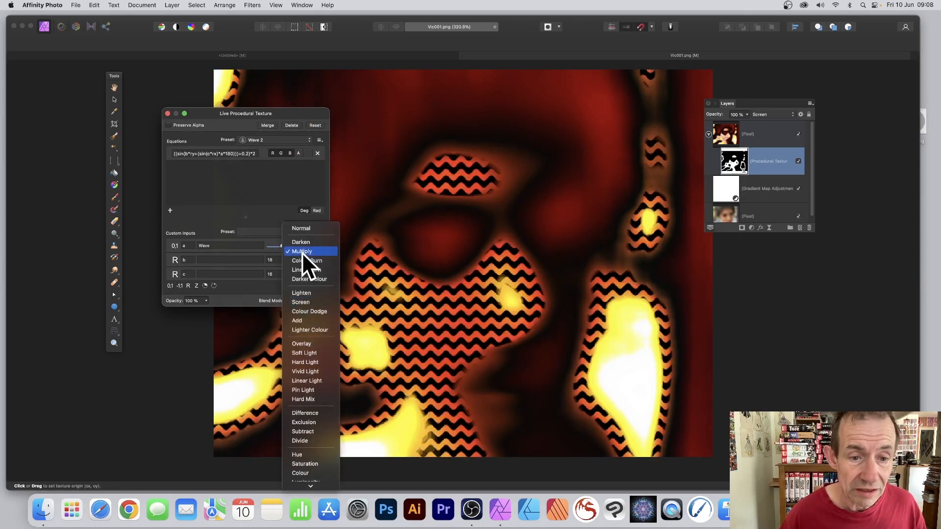
left_click(304, 260)
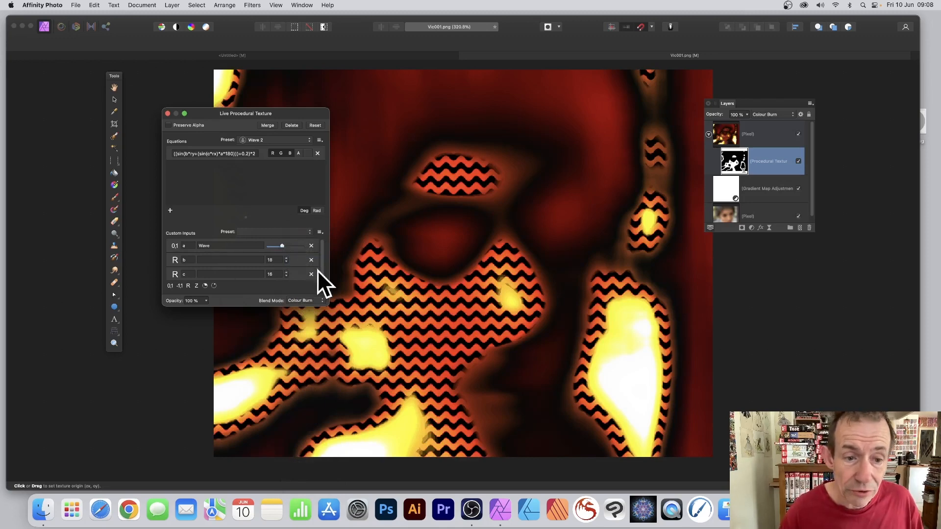
Step: Nudge the Wave slider and raise input b to 22
mouse_move(288, 245)
left_mouse_down()
mouse_move(304, 246)
mouse_move(281, 245)
left_mouse_up()
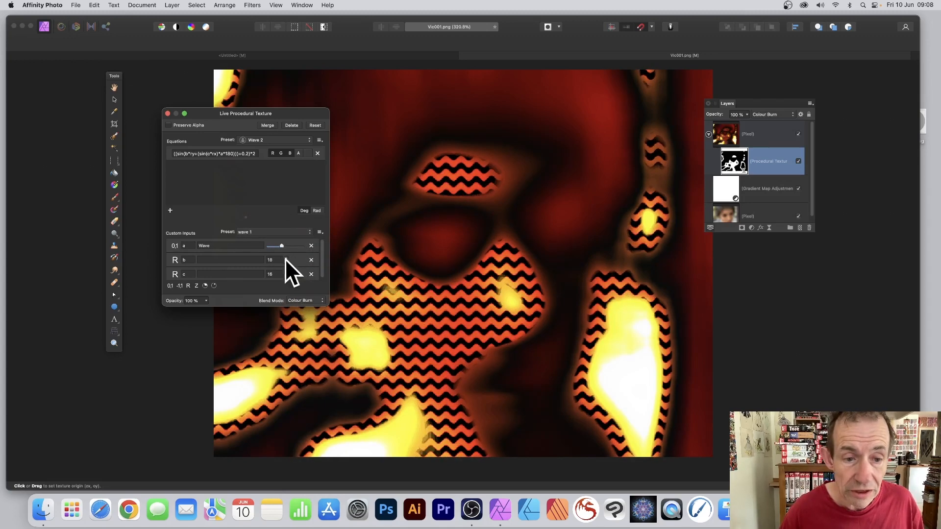
left_click(286, 258)
left_click(286, 258)
left_click(286, 257)
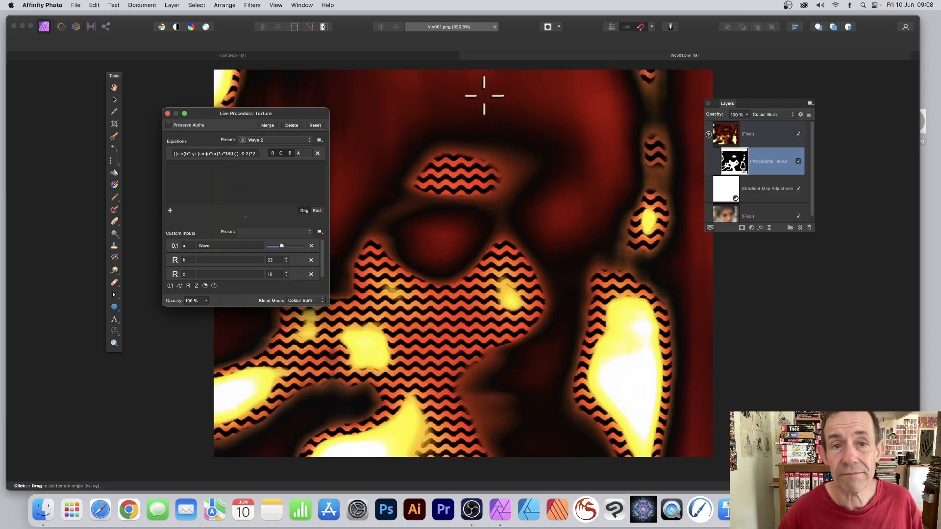
Step: Close the Live Procedural Texture dialog and run Layer > Merge Visible
left_click(167, 113)
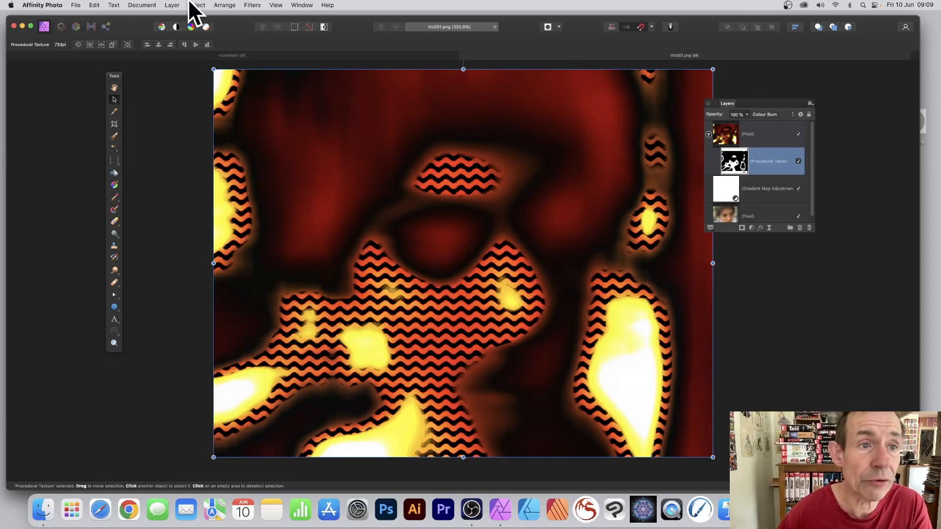
left_click(169, 6)
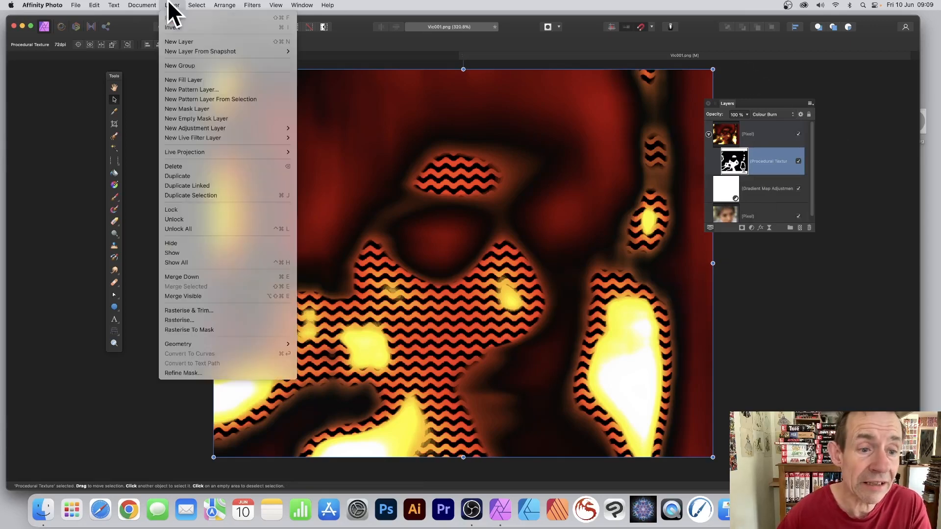
left_click(181, 296)
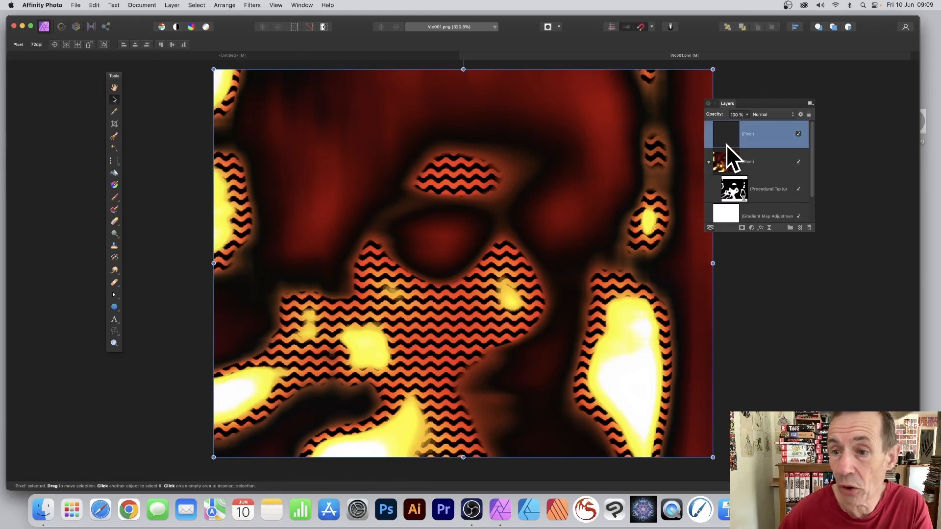